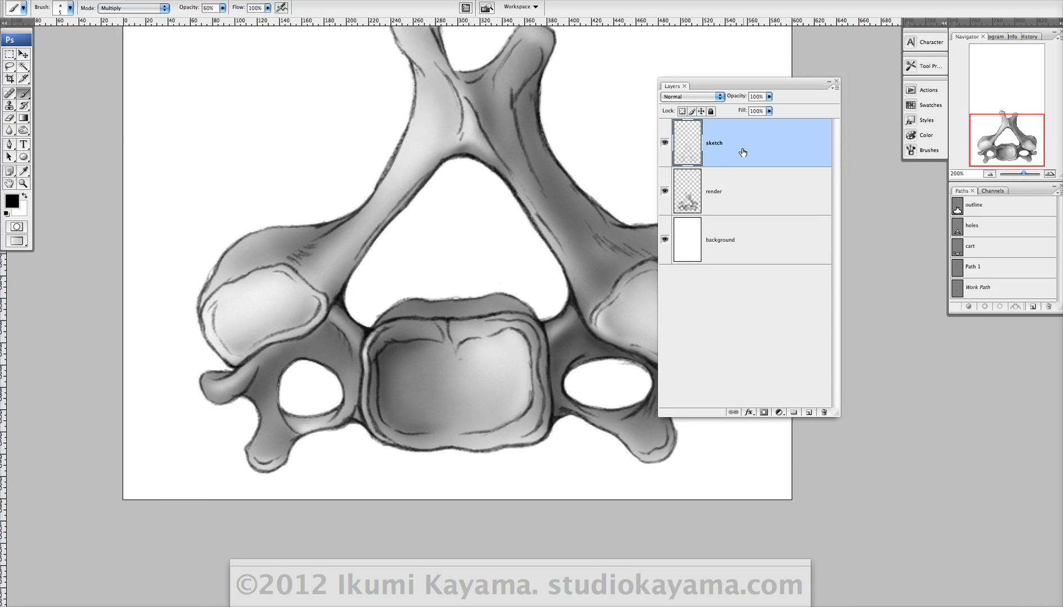
- Pan across the vertebra sketch to check its edges, then bring up the saved brush presets list
drag(552, 325, 535, 309)
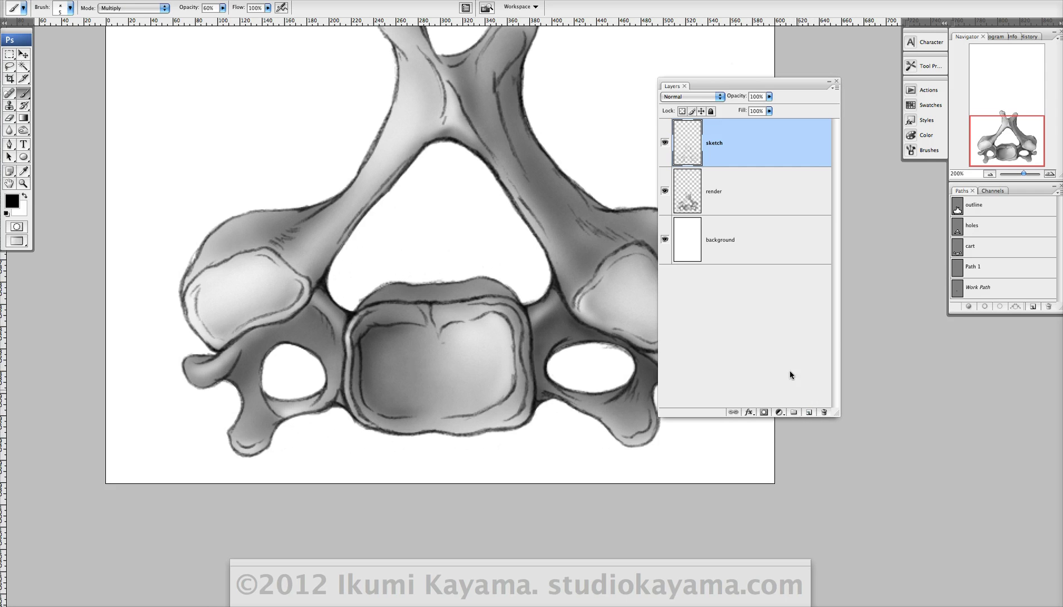
mouse_move(489, 244)
mouse_down()
mouse_move(477, 342)
mouse_move(480, 295)
mouse_up()
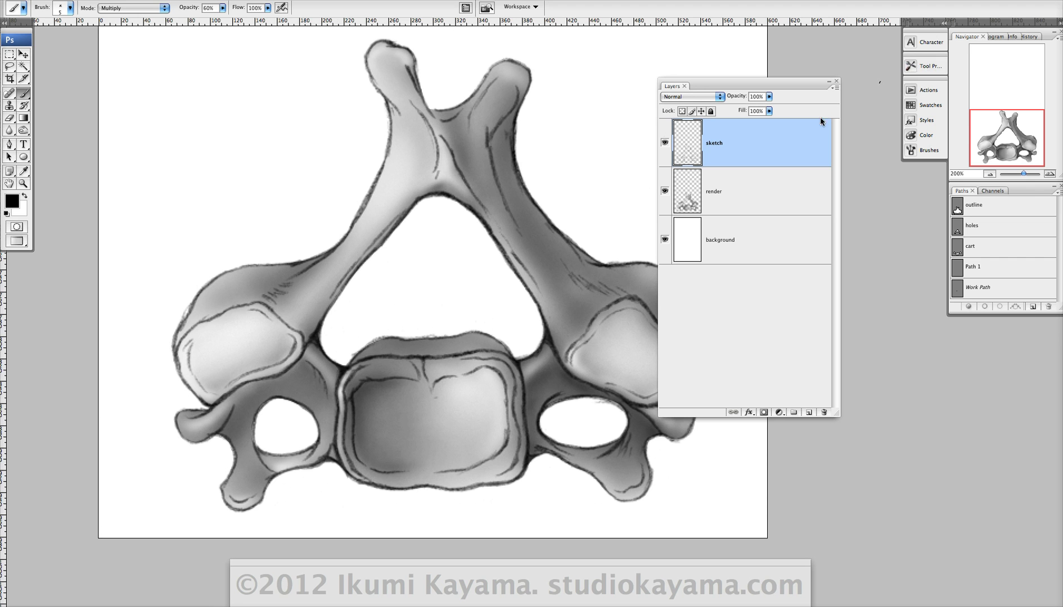
scroll(487, 243, right, 3)
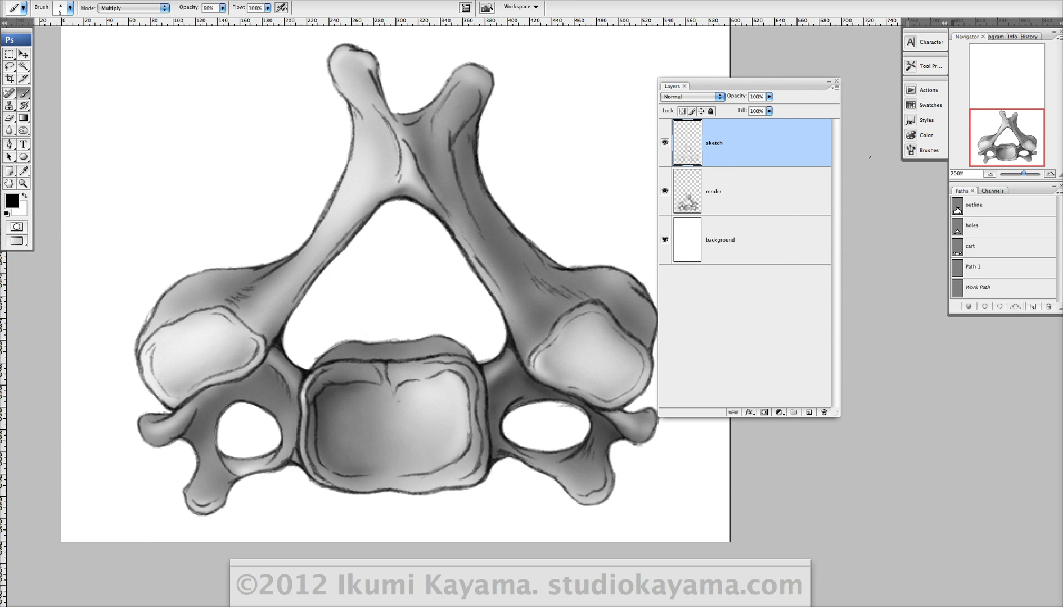
click(919, 67)
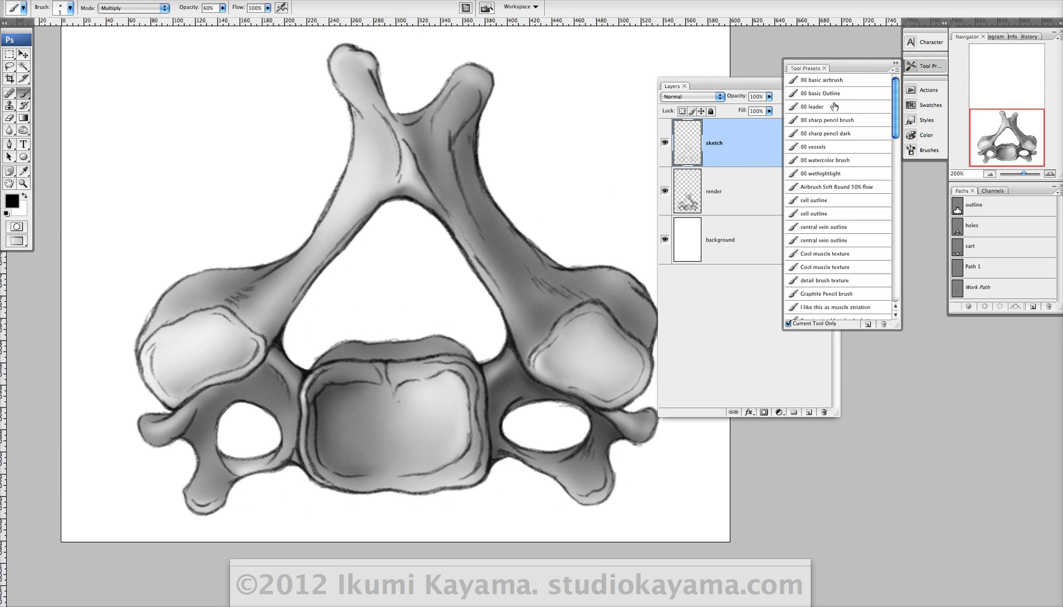
- Load the '00 sharp pencil dark' brush preset and switch its blend mode to Multiply
click(836, 135)
click(895, 63)
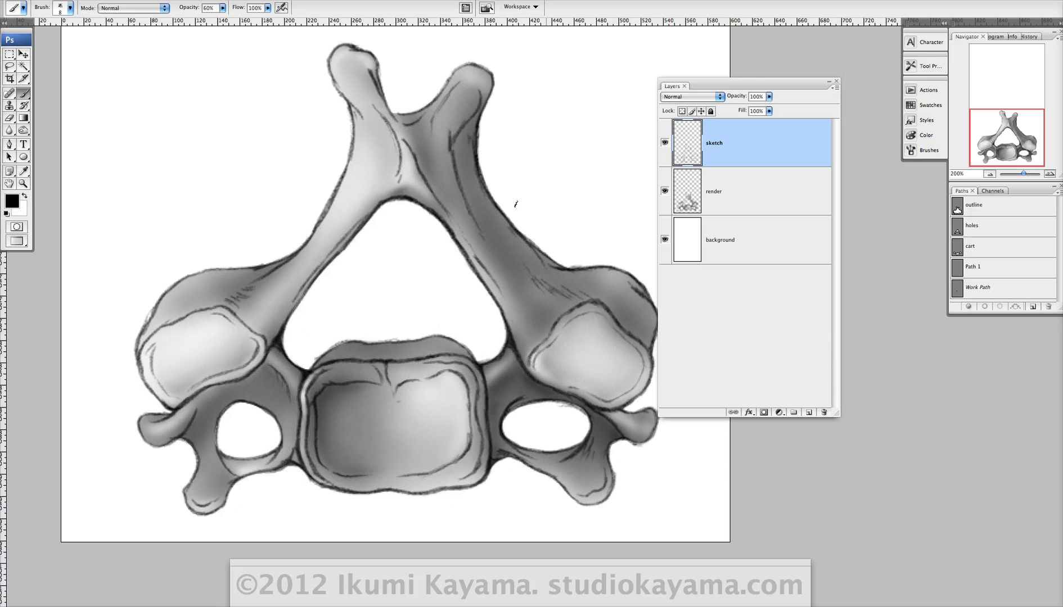
drag(418, 341, 455, 296)
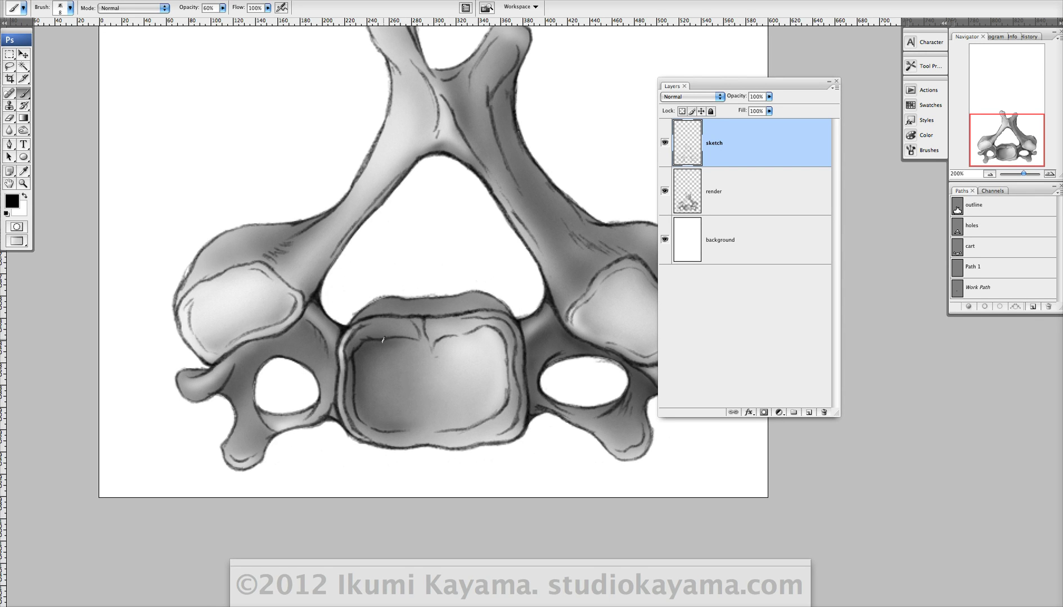
key(alt+shift+m)
drag(382, 368, 373, 365)
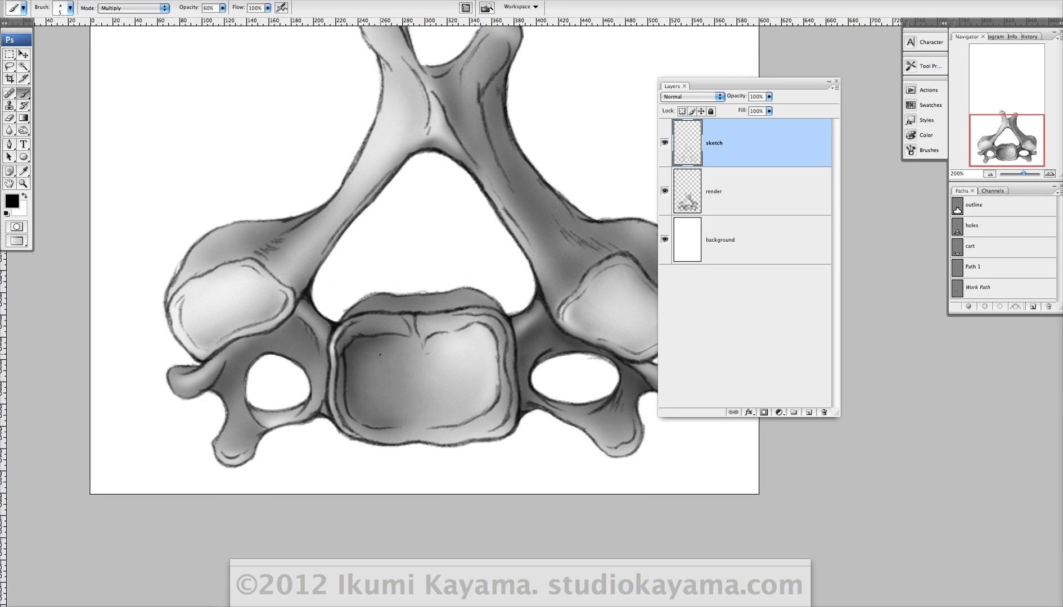
drag(358, 340, 362, 350)
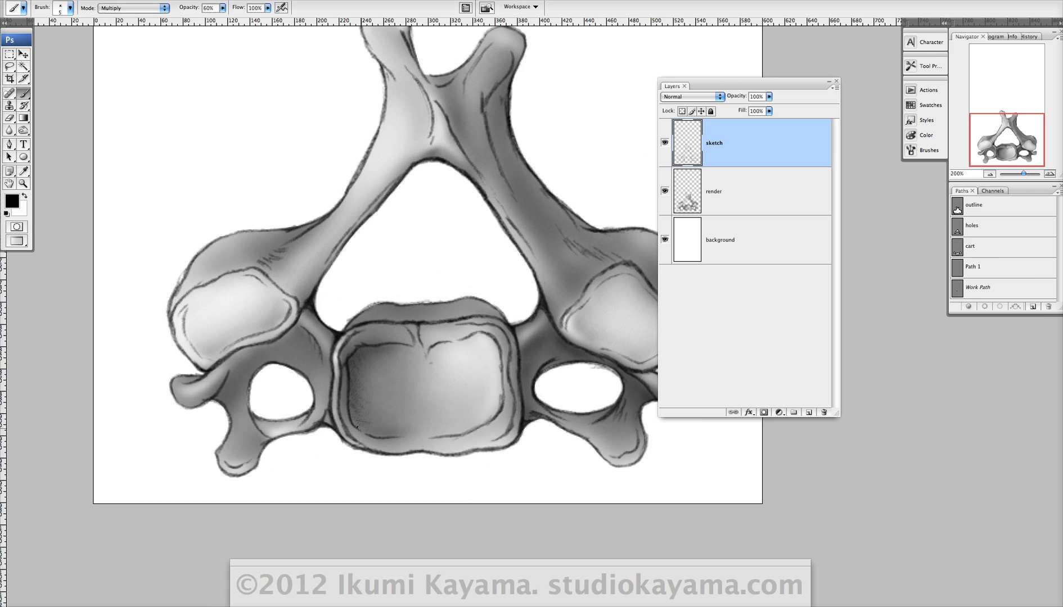
drag(405, 309, 414, 348)
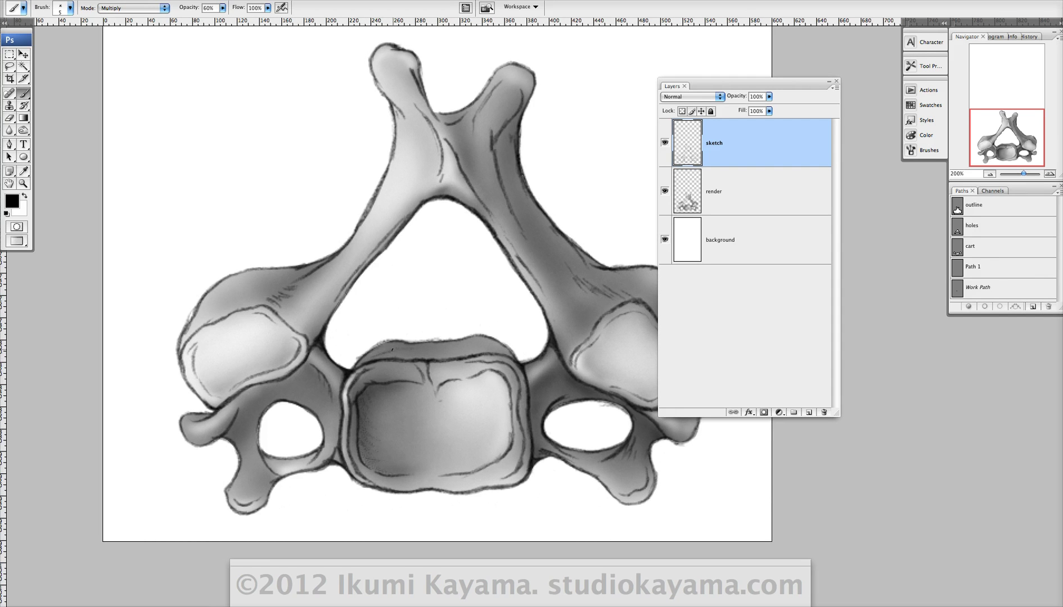
- Draw dark refining strokes along the vertebral body's top edge and the right process
drag(415, 349, 430, 351)
mouse_move(483, 346)
mouse_down()
mouse_move(503, 352)
mouse_move(452, 375)
mouse_move(378, 383)
mouse_up()
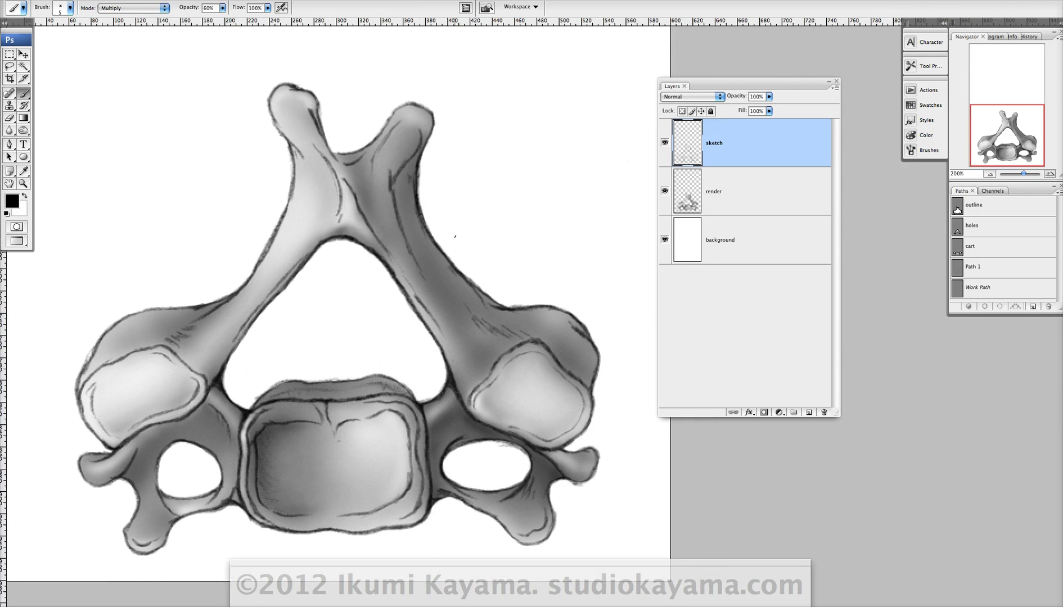
mouse_move(410, 213)
mouse_down()
mouse_move(413, 246)
mouse_move(407, 221)
mouse_up()
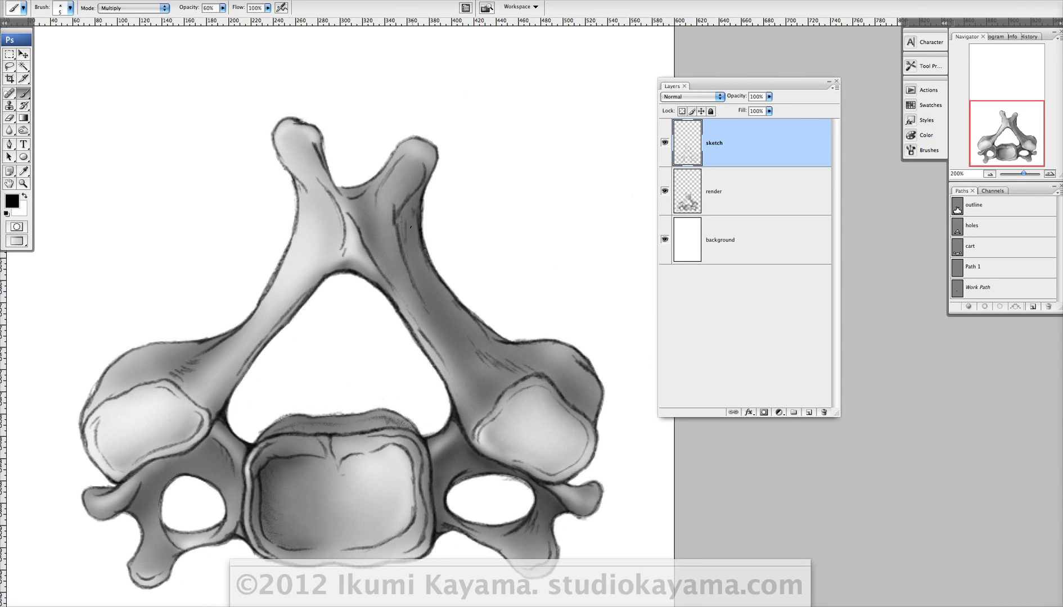
drag(419, 258, 439, 287)
drag(471, 323, 532, 231)
drag(538, 317, 522, 369)
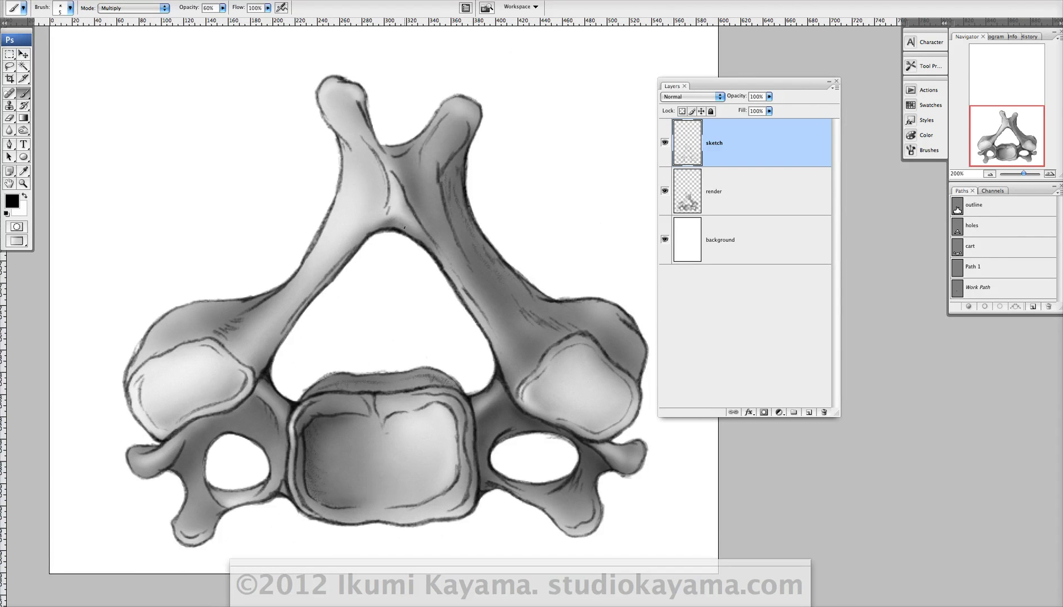
drag(292, 340, 286, 333)
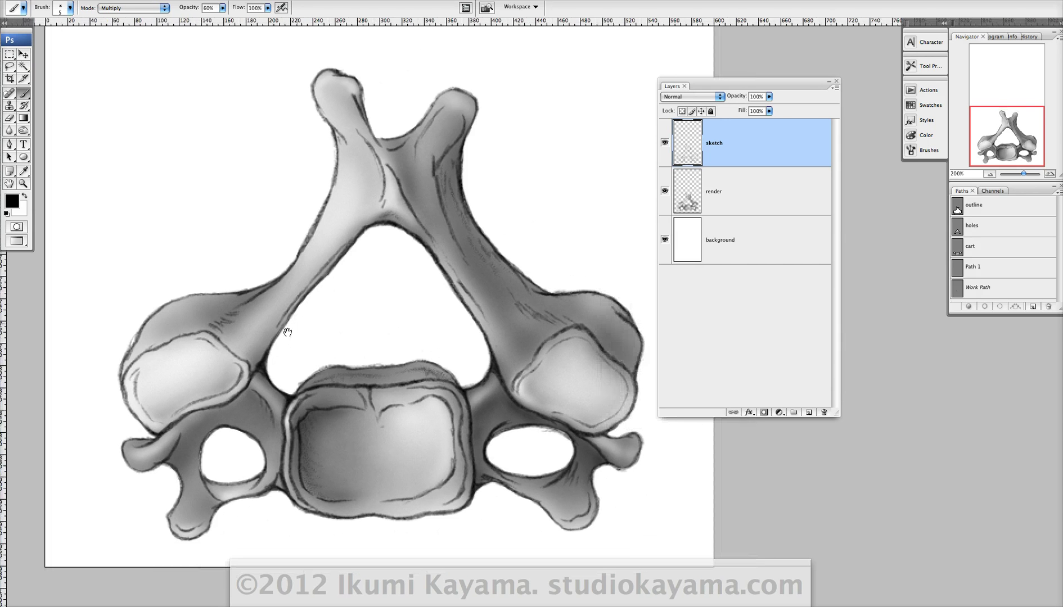
drag(513, 275, 524, 246)
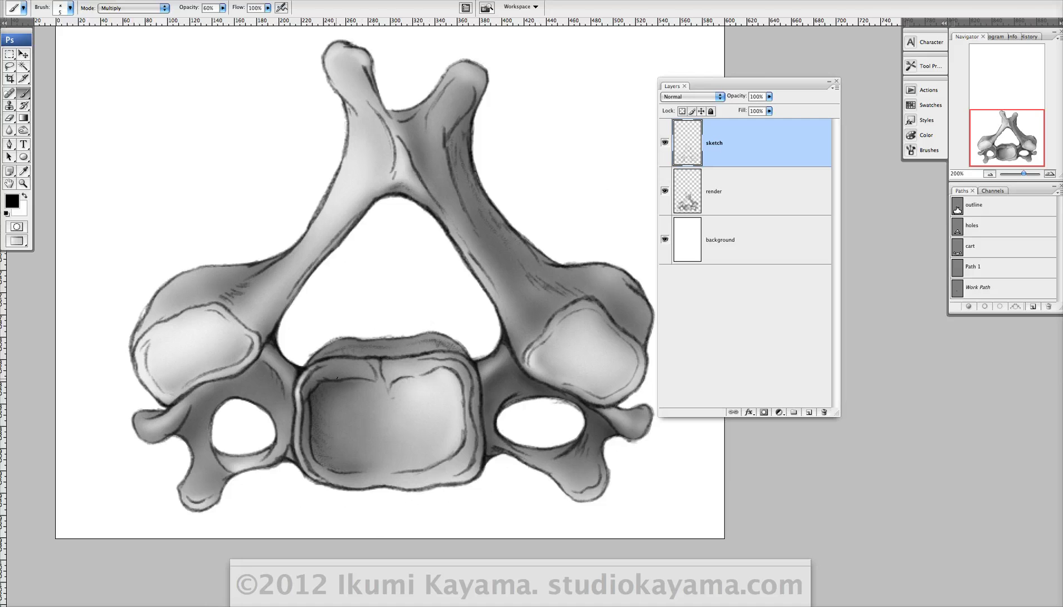
drag(350, 368, 390, 344)
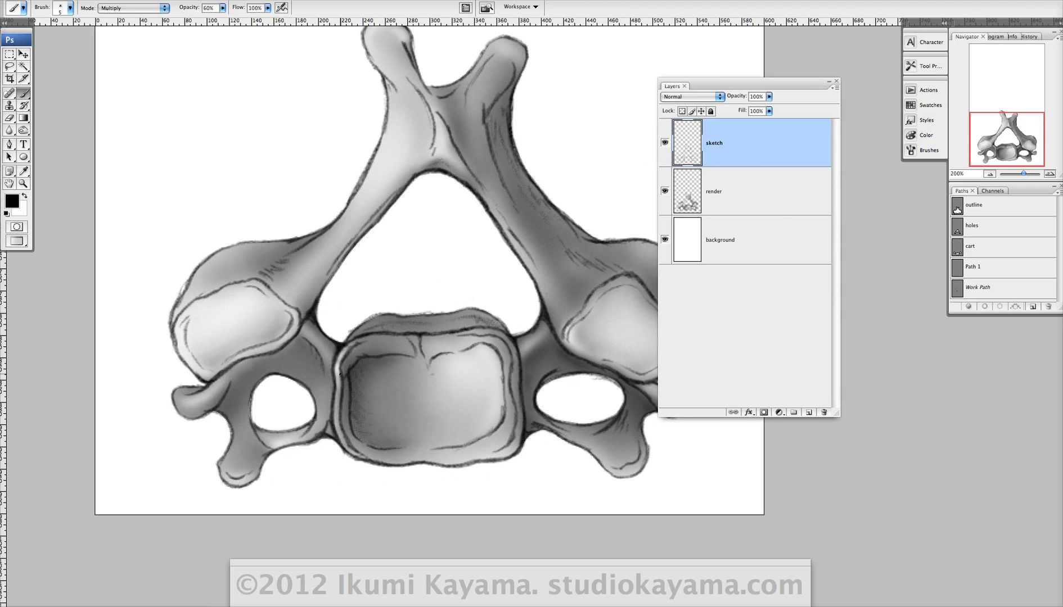
- Make the render layer active and set its opacity to 70%
click(748, 200)
mouse_move(587, 307)
mouse_down()
mouse_move(575, 313)
mouse_move(598, 313)
mouse_up()
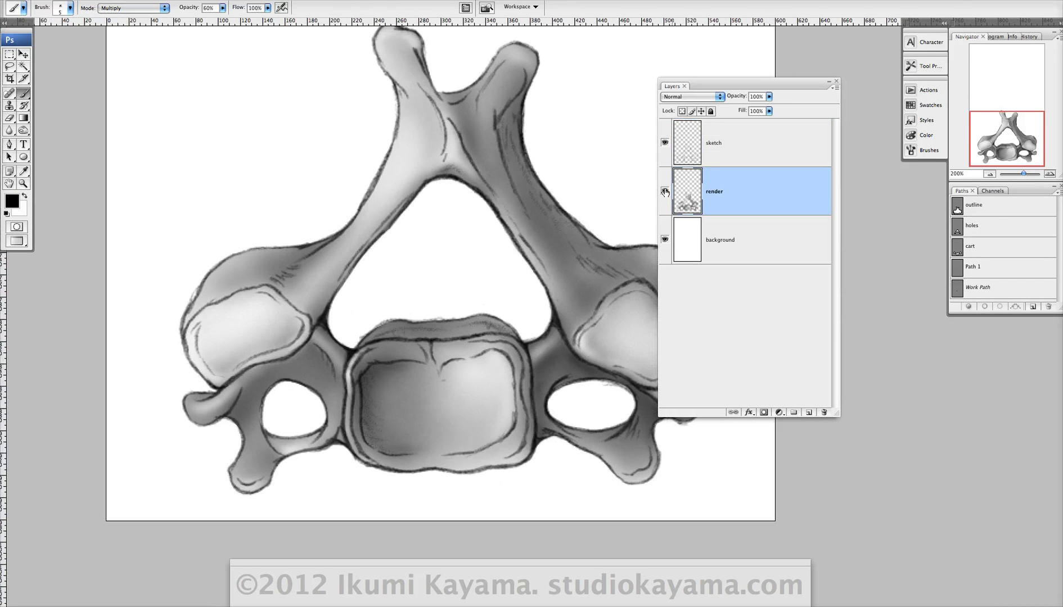
drag(592, 221, 588, 257)
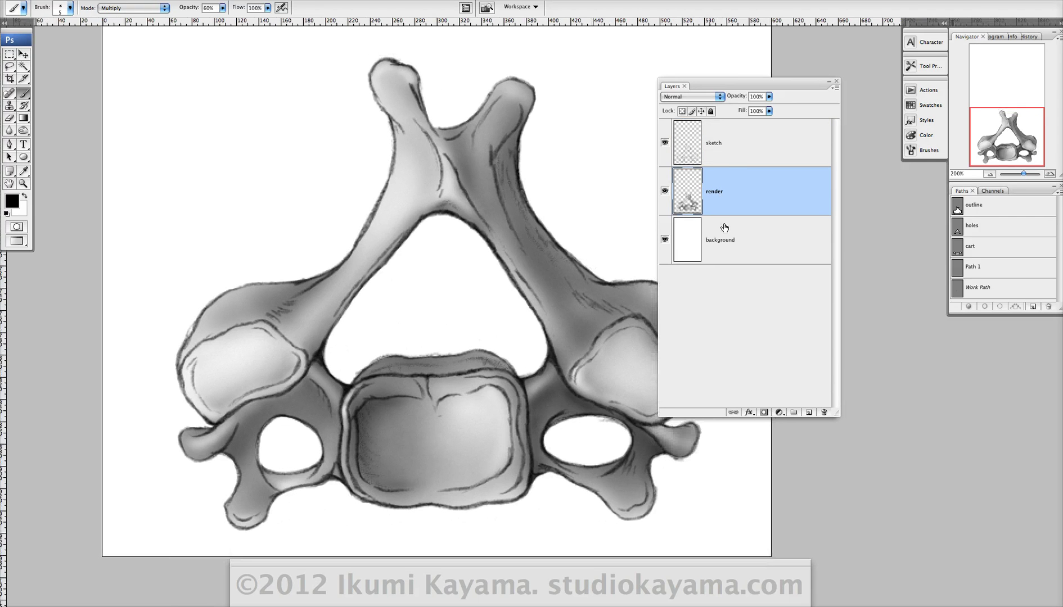
click(760, 97)
text(70)
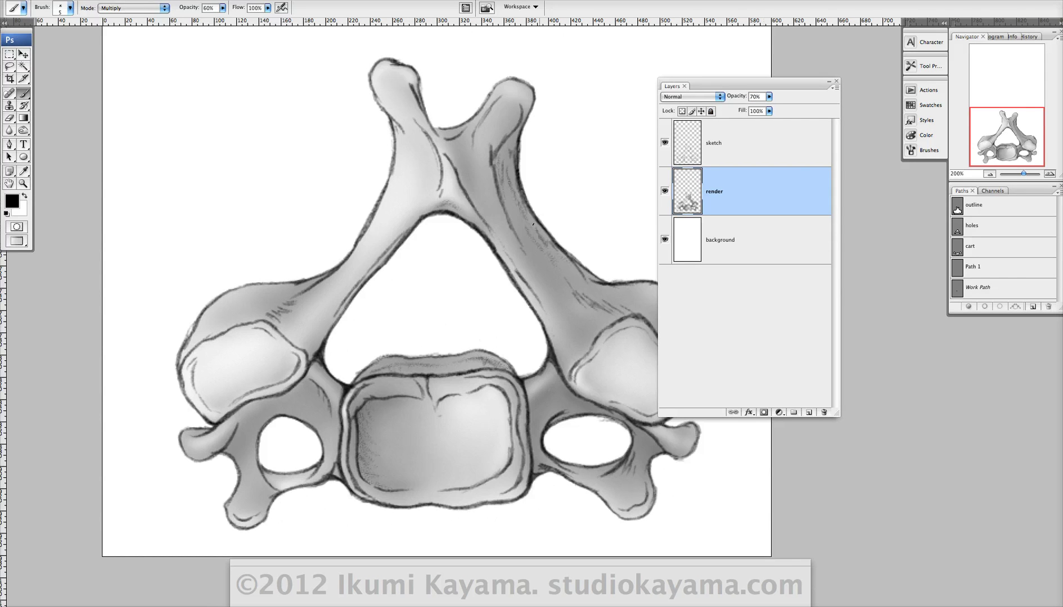
- Raise the render layer's opacity back to 100% and show the Image > Adjustments submenu
scroll(517, 280, right, 3)
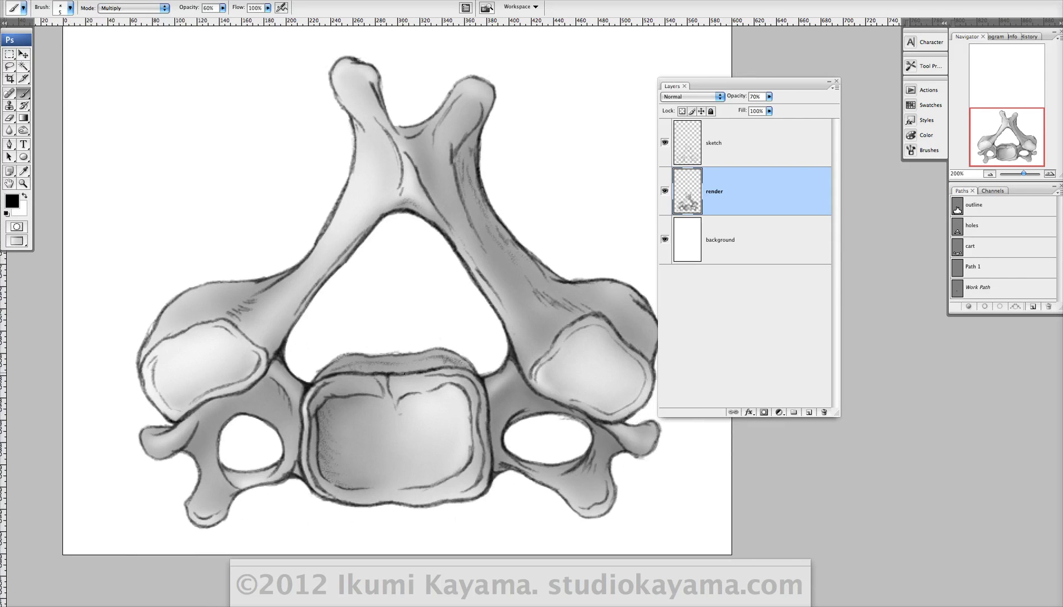
scroll(460, 349, down, 3)
scroll(460, 349, left, 2)
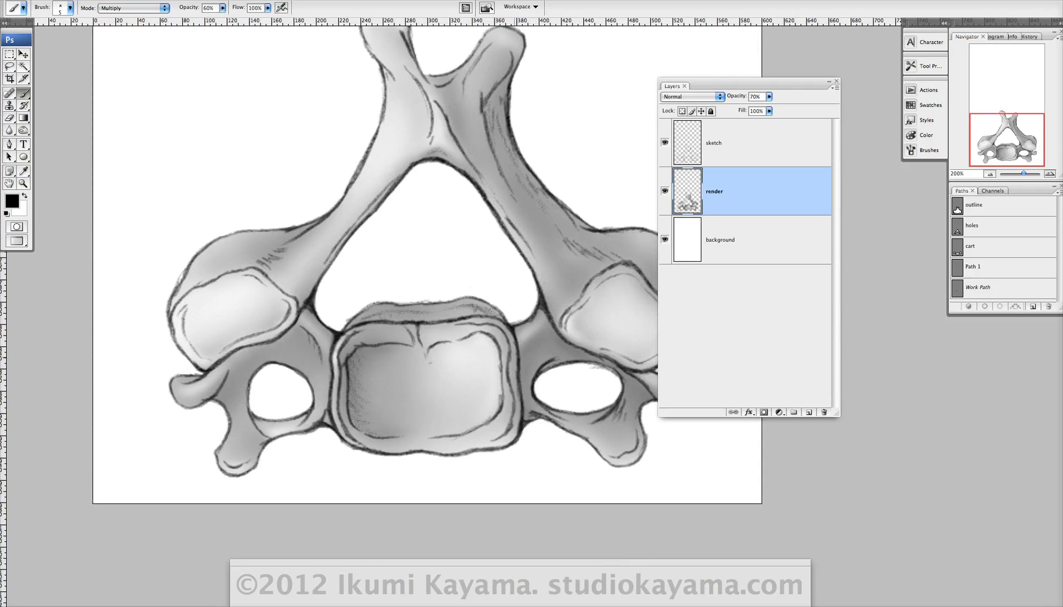
scroll(427, 264, left, 3)
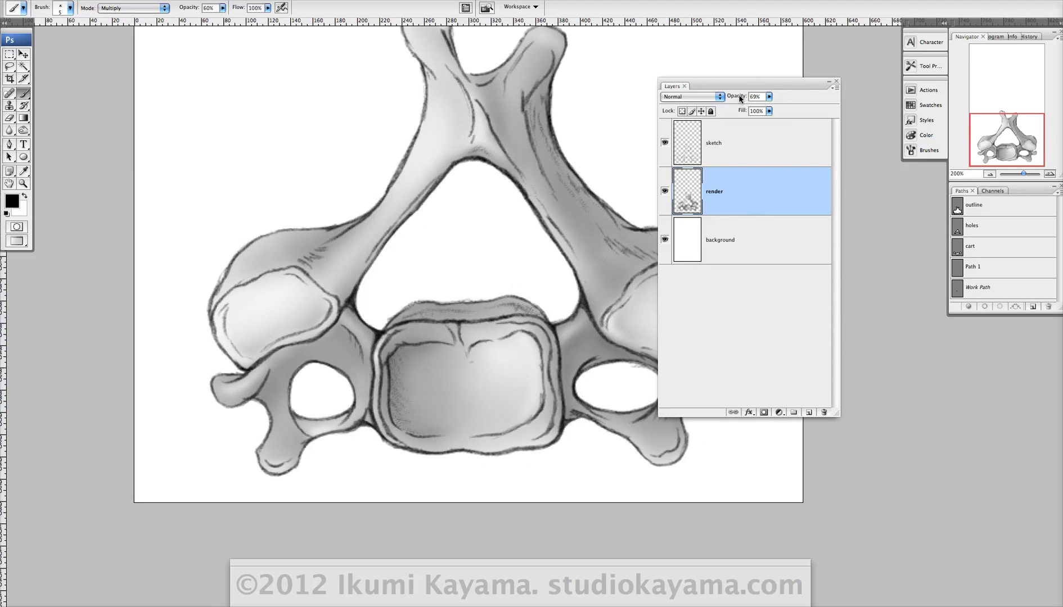
drag(769, 96, 798, 111)
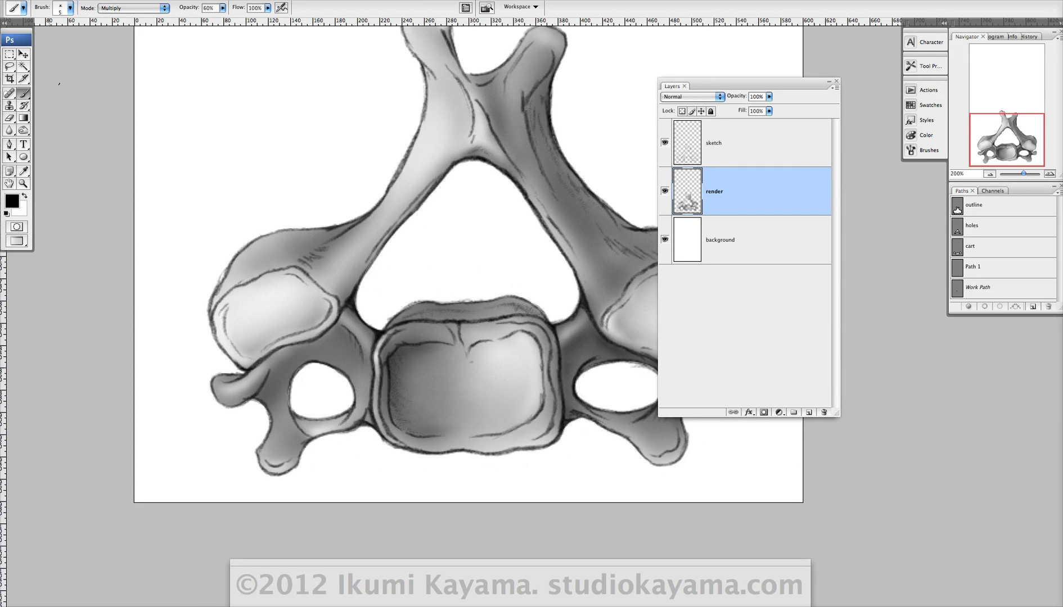
click(138, 0)
mouse_move(152, 24)
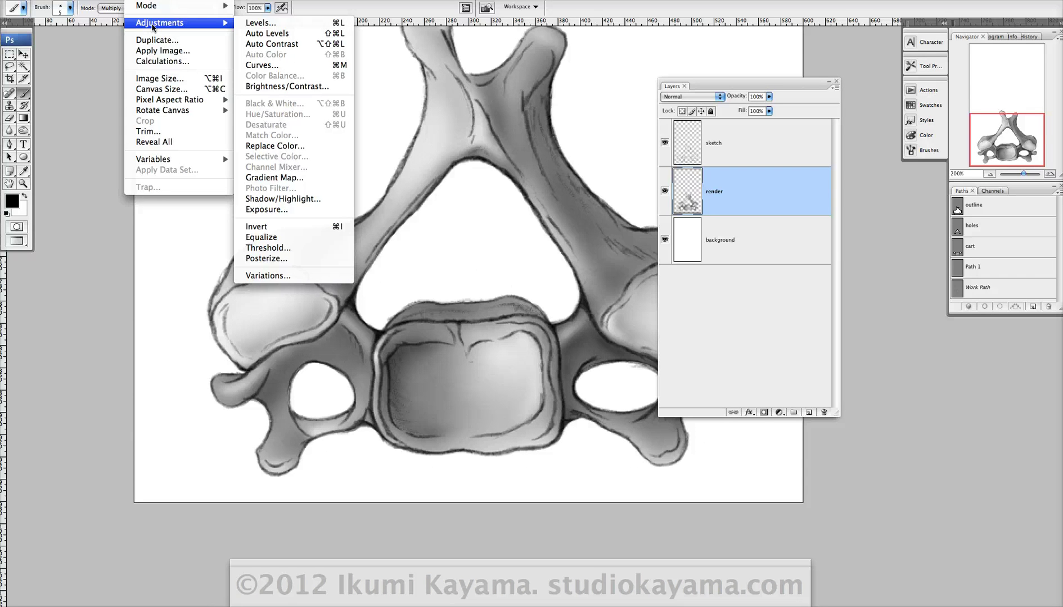
- Dismiss the Image menu and show the New Fill/Adjustment Layer list from the Layers panel
click(120, 59)
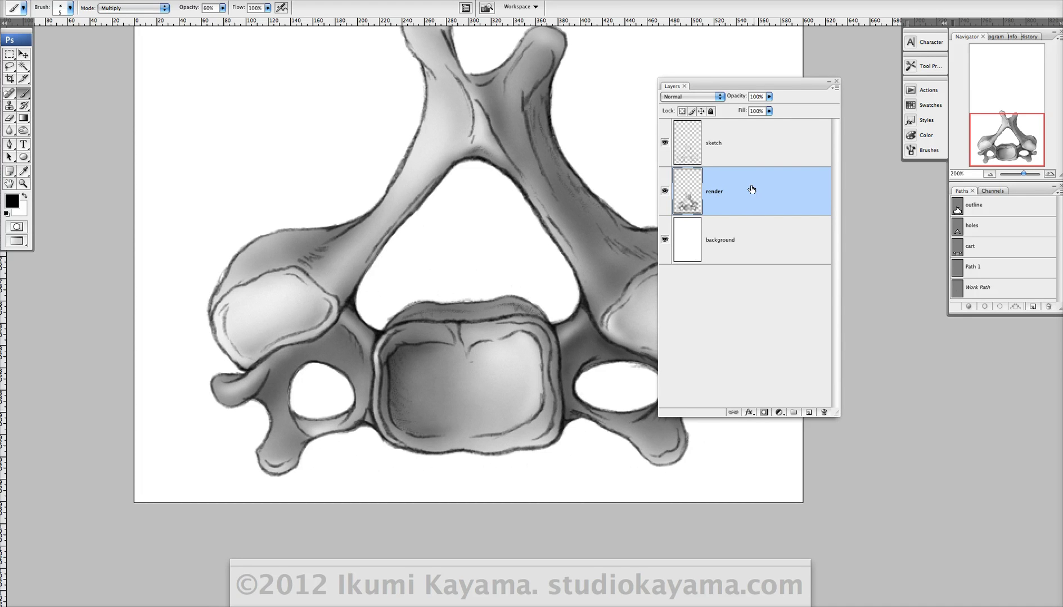
click(779, 412)
click(780, 413)
click(780, 413)
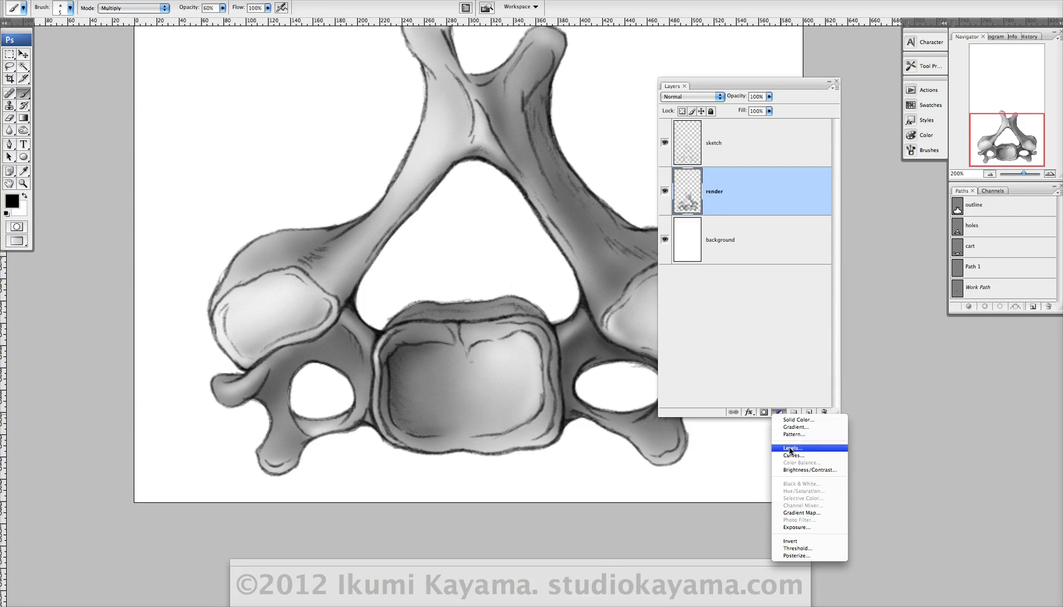
- Add a Levels adjustment layer above render, dragging the midtone slider left to brighten it
click(793, 449)
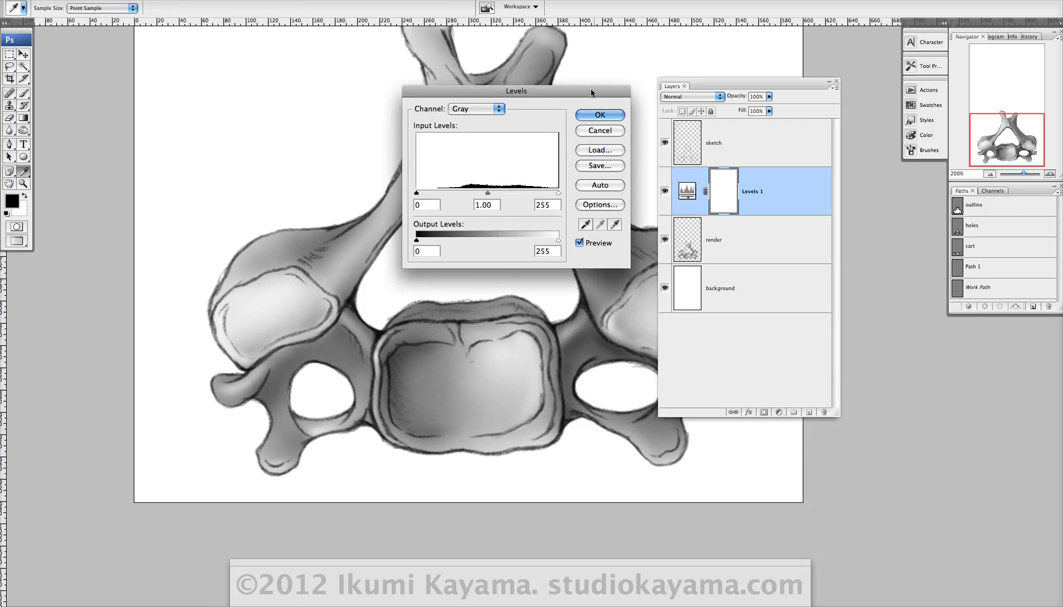
drag(600, 97, 576, 101)
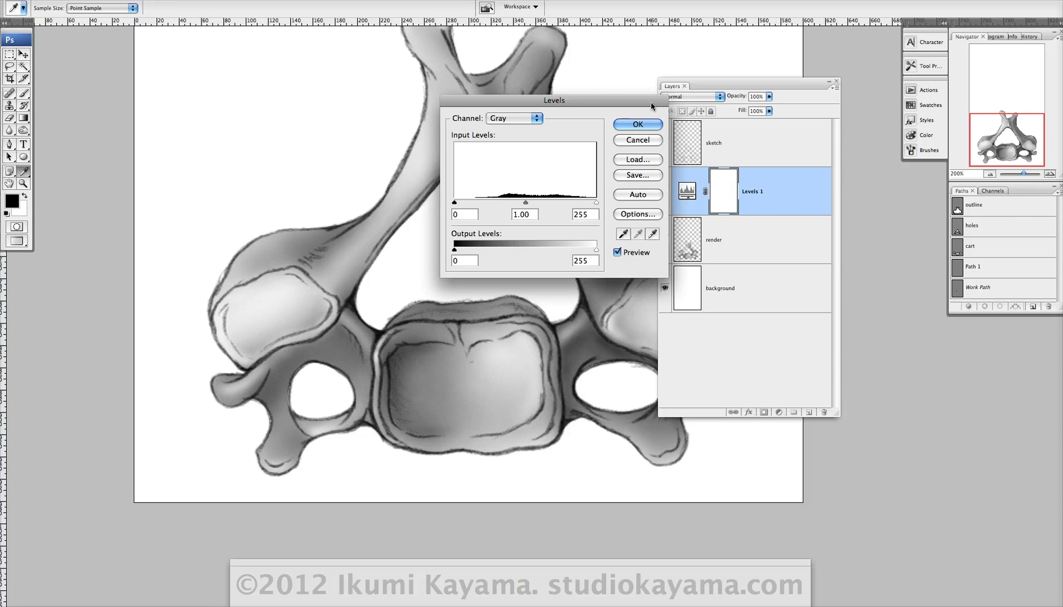
drag(650, 104, 609, 110)
mouse_move(483, 210)
mouse_down()
mouse_move(497, 209)
mouse_move(458, 208)
mouse_move(473, 214)
mouse_up()
click(602, 133)
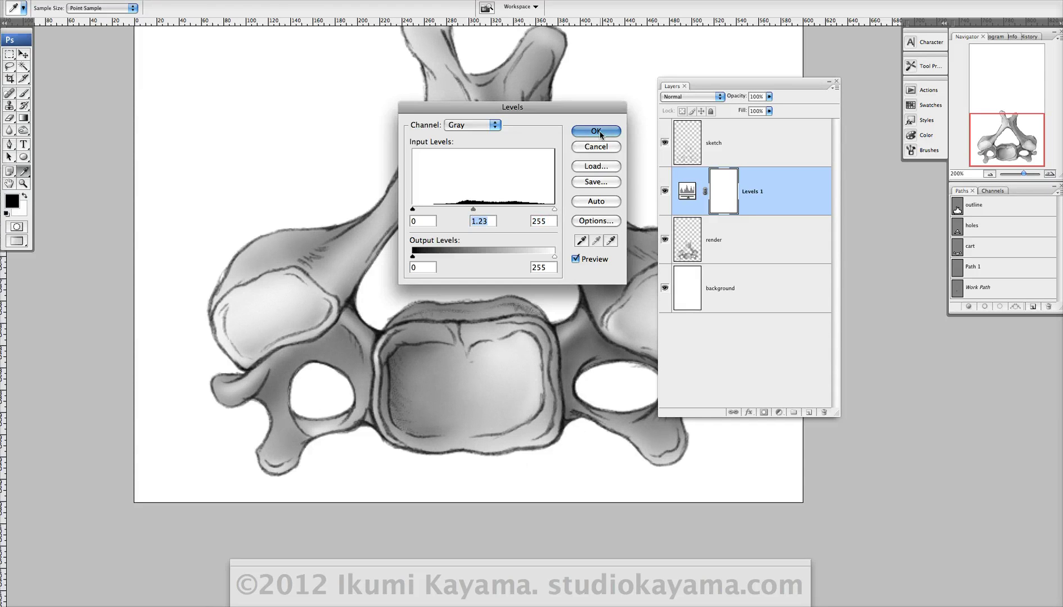
drag(606, 246, 529, 238)
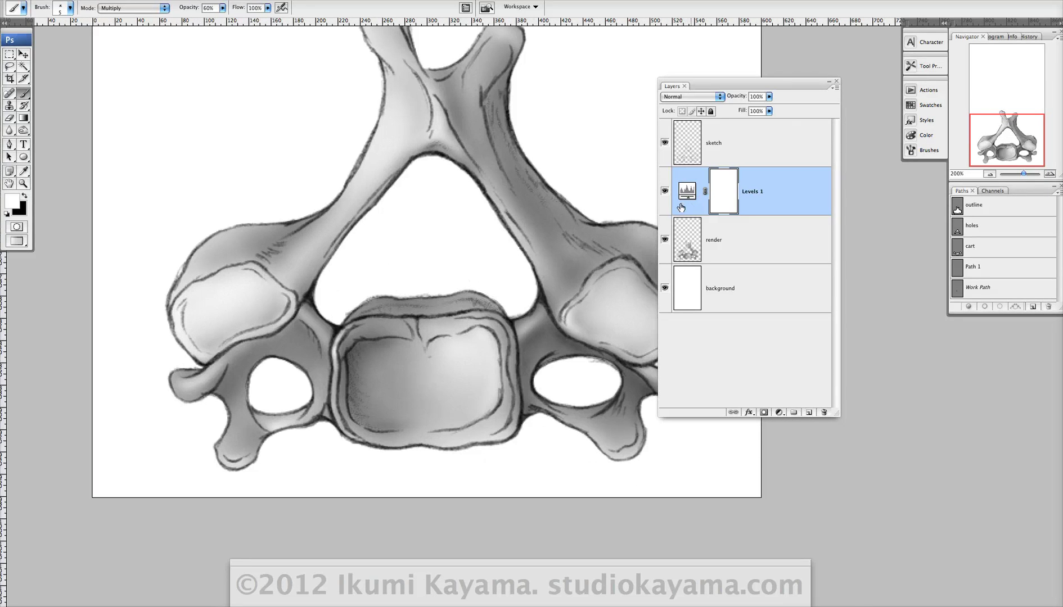
- Toggle Levels 1 off and on to compare, then refine its midtone input to 1.43
click(665, 191)
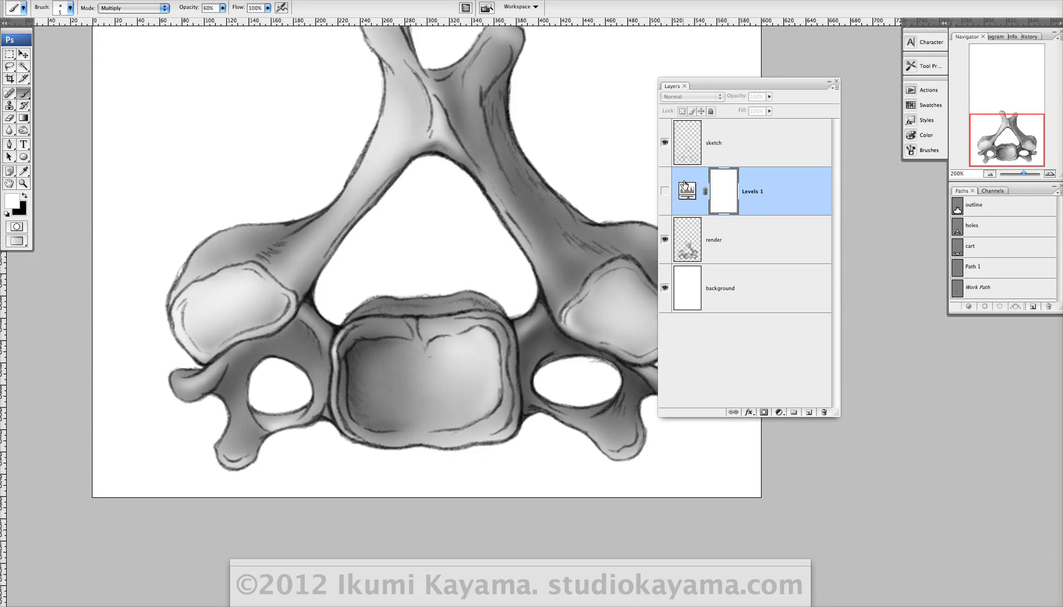
click(664, 191)
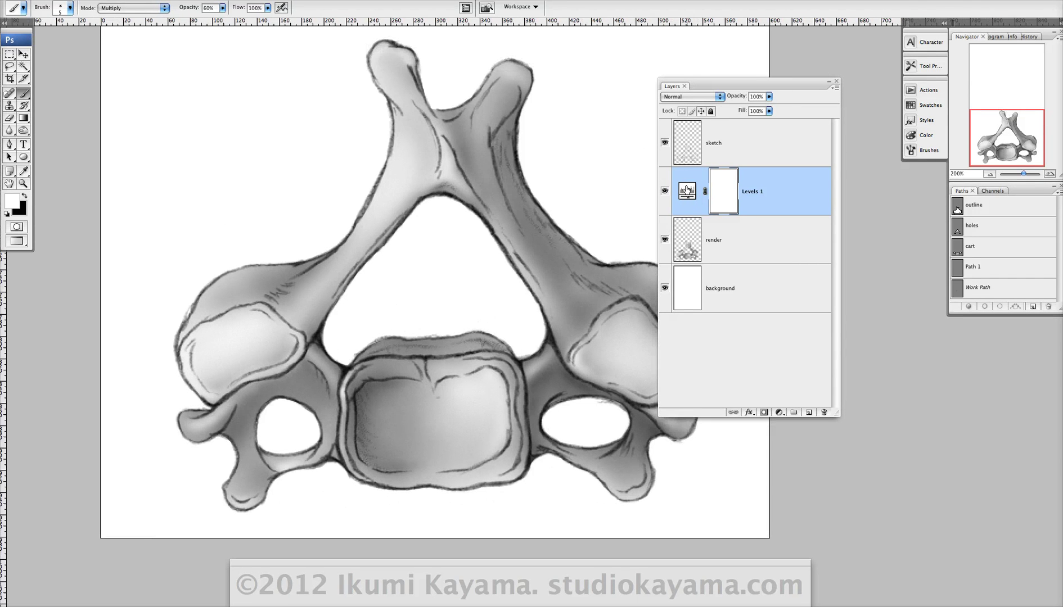
double_click(686, 190)
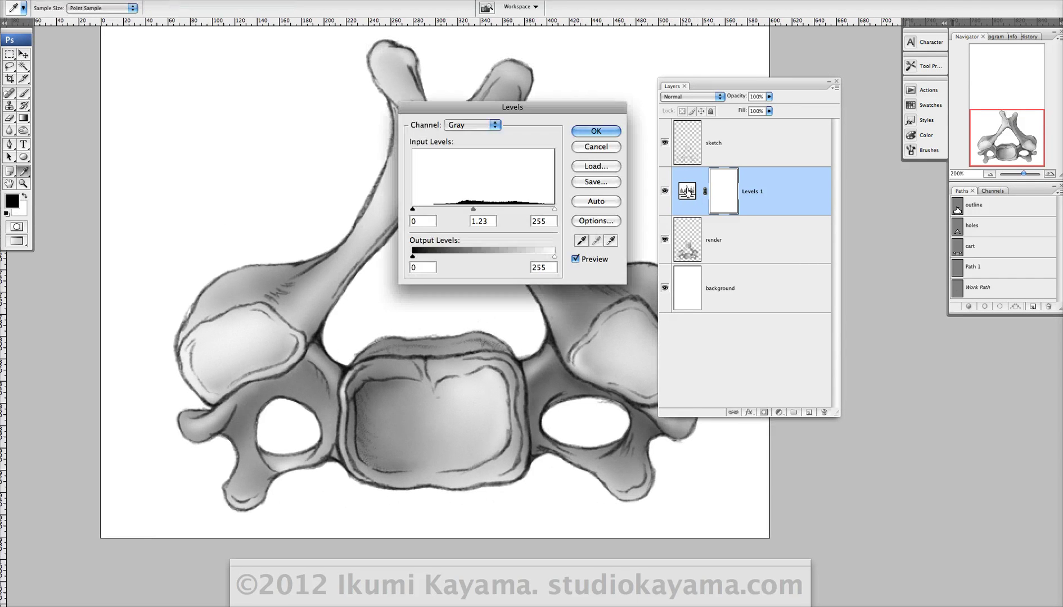
mouse_move(474, 209)
mouse_down()
mouse_move(499, 209)
mouse_move(465, 209)
mouse_up()
key(Return)
key(x)
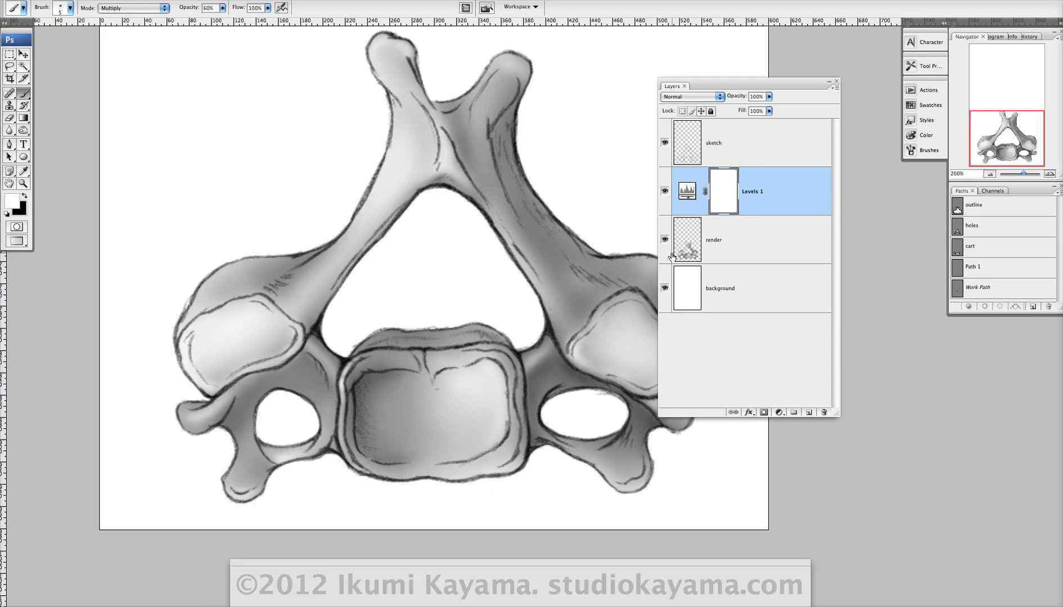
drag(789, 87, 780, 86)
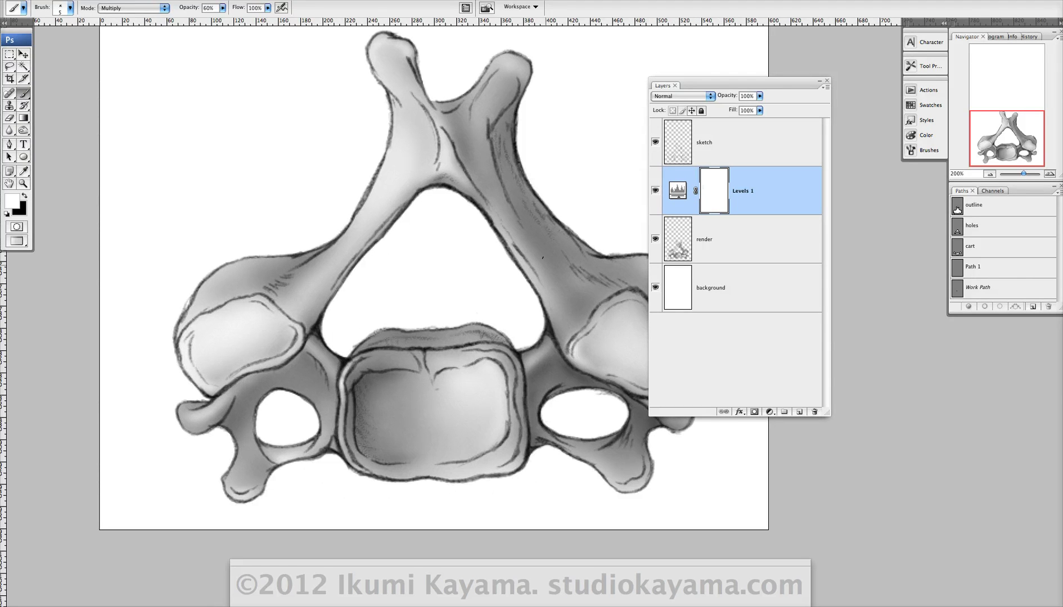
click(655, 191)
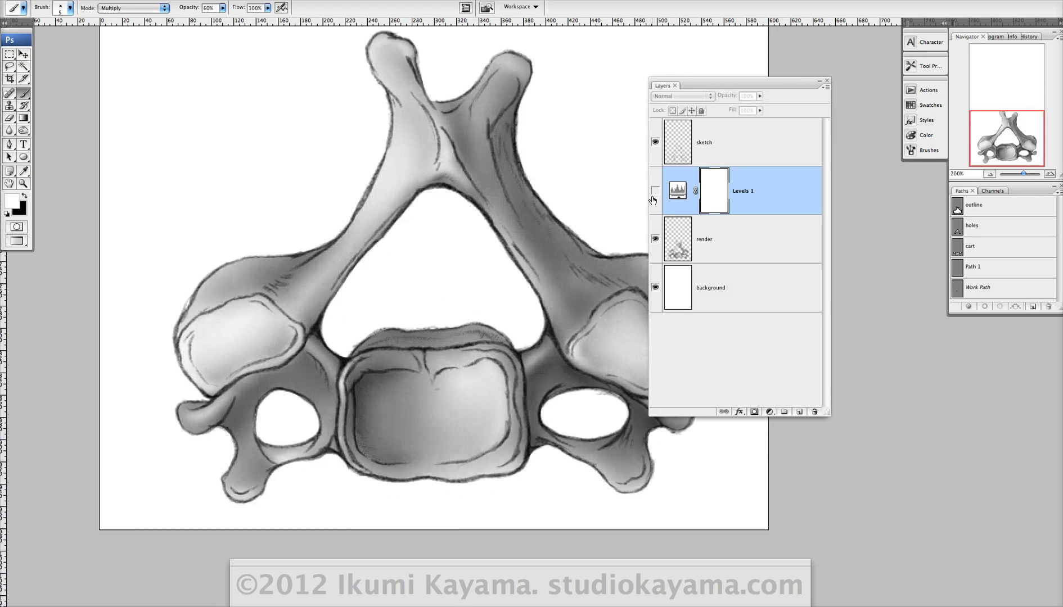
click(654, 192)
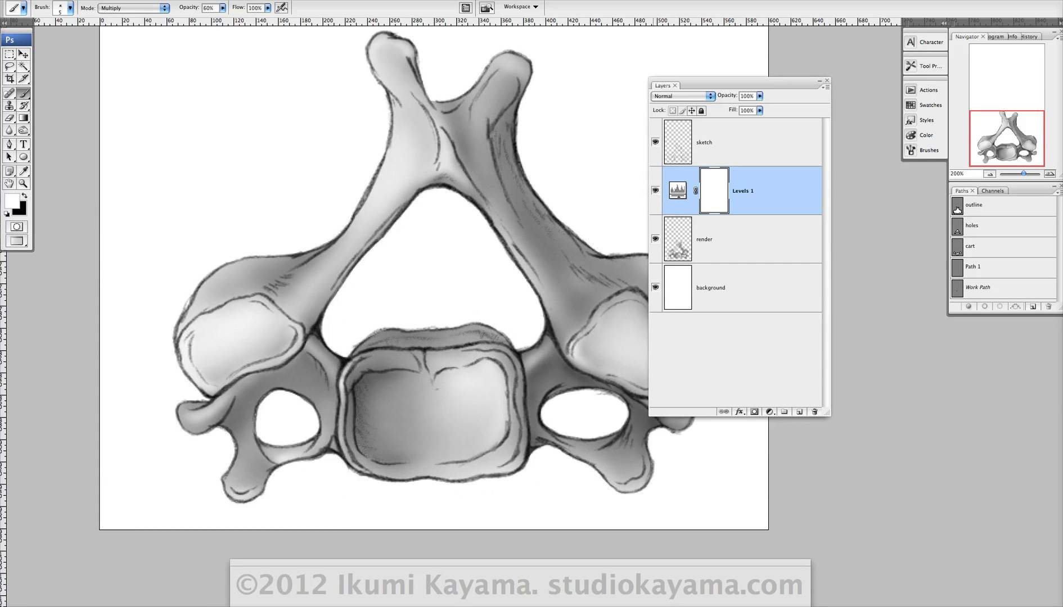
drag(510, 329, 477, 285)
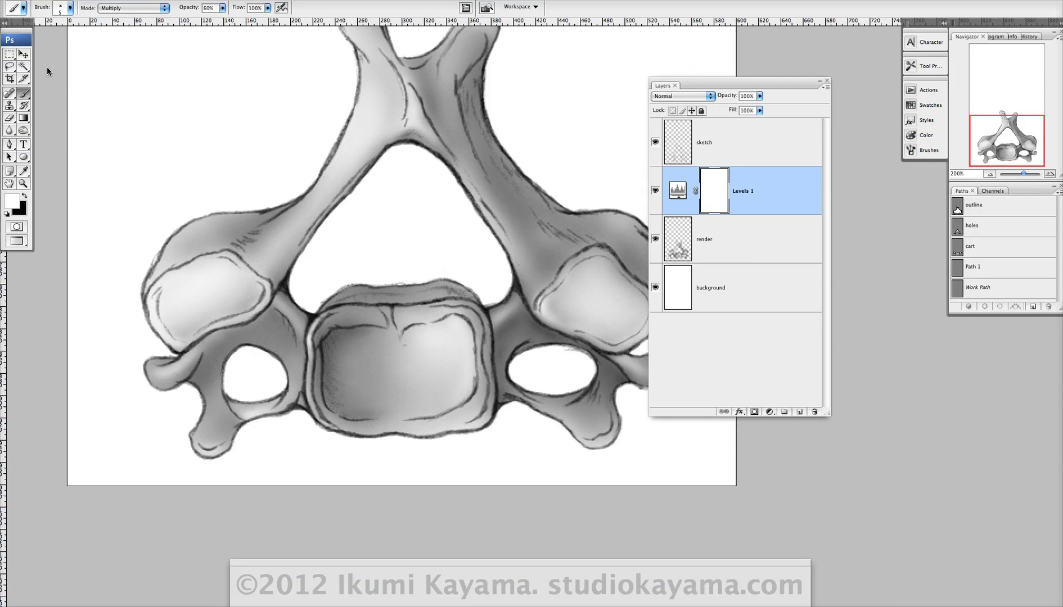
- Choose a soft airbrush preset from Tool Presets for painting the mask
click(930, 154)
click(931, 153)
click(928, 150)
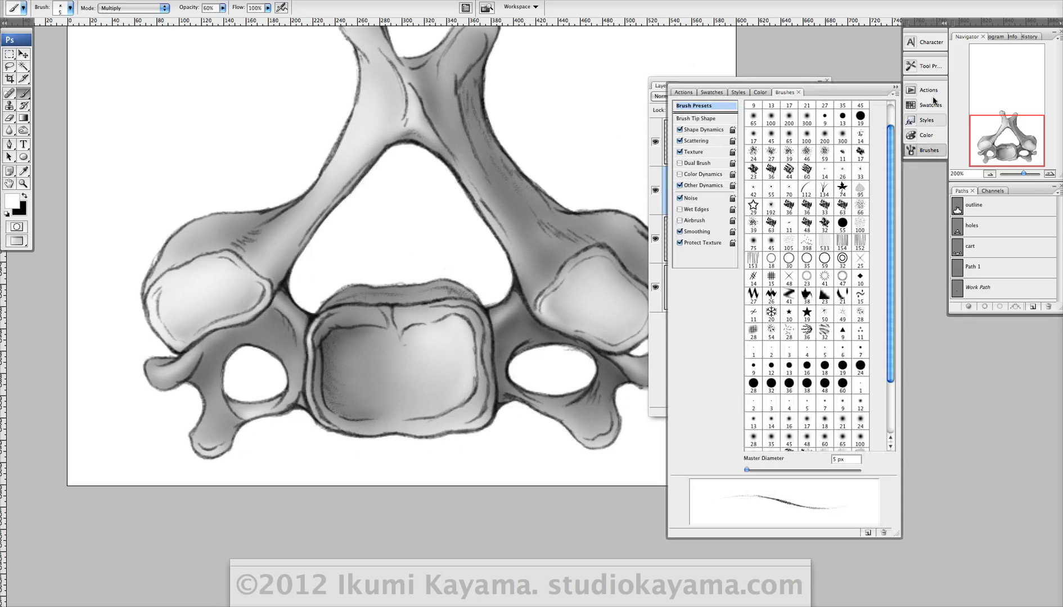
click(925, 65)
click(895, 63)
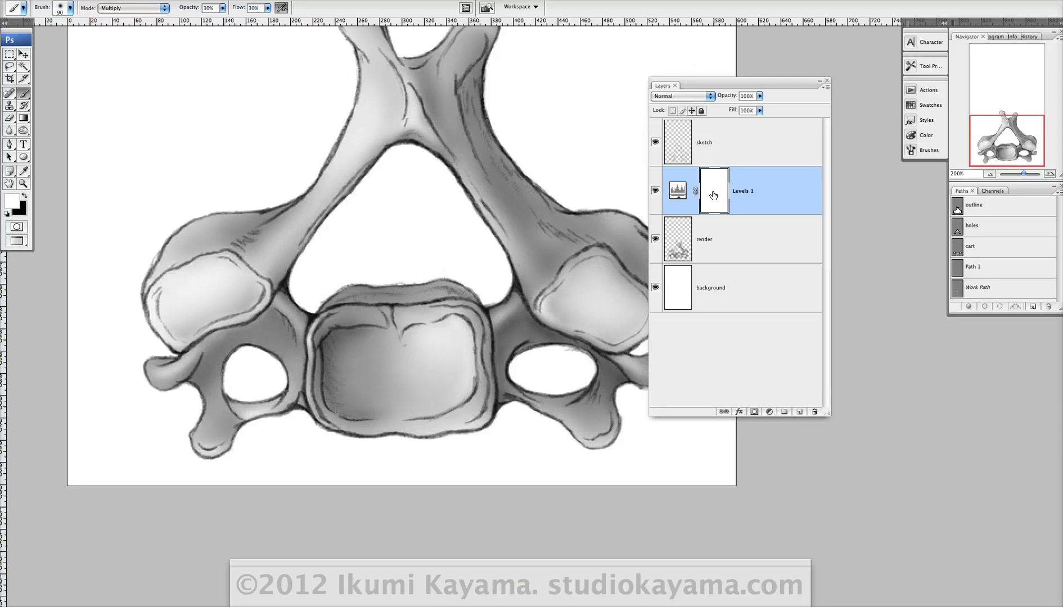
- Paint black into the Levels 1 mask over the left pedicle and around both foramina
key(x)
mouse_move(258, 338)
mouse_down()
mouse_move(267, 344)
mouse_move(242, 373)
mouse_up()
key(x)
key(x)
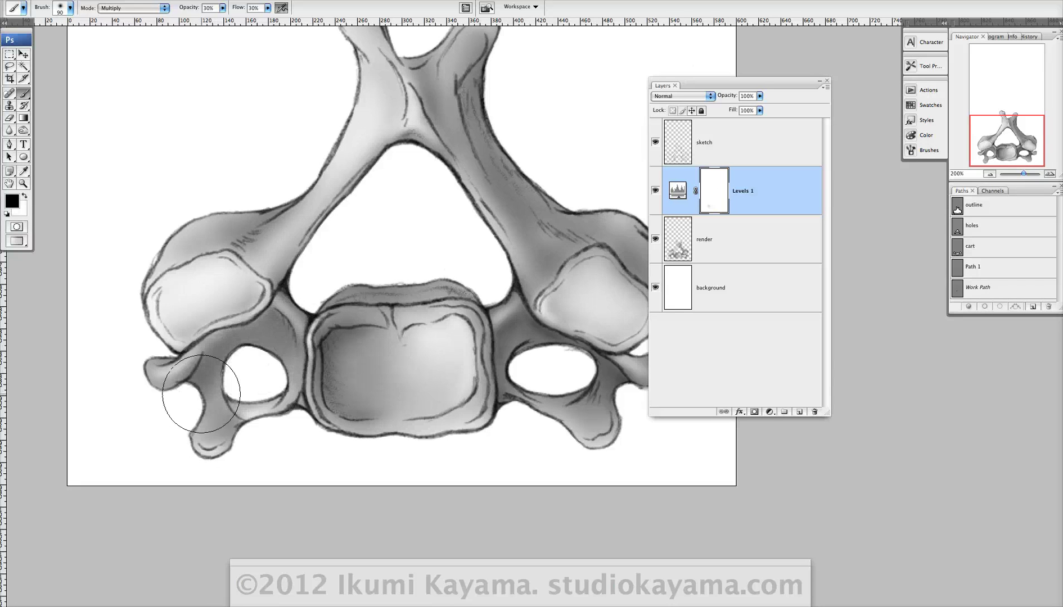
mouse_move(239, 386)
mouse_down()
mouse_move(280, 362)
mouse_move(272, 401)
mouse_move(227, 414)
mouse_move(215, 453)
mouse_move(260, 344)
mouse_move(242, 352)
mouse_move(238, 414)
mouse_move(267, 396)
mouse_move(276, 354)
mouse_move(205, 376)
mouse_move(254, 470)
mouse_up()
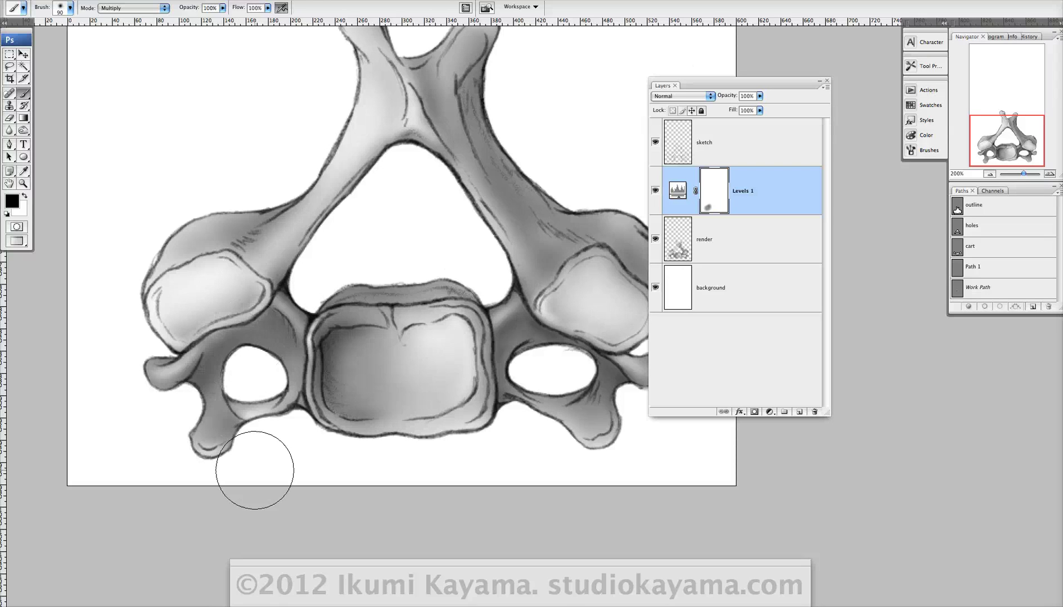
mouse_move(503, 335)
mouse_down()
mouse_move(540, 399)
mouse_move(594, 356)
mouse_move(610, 379)
mouse_up()
mouse_move(557, 411)
mouse_down()
mouse_move(438, 369)
mouse_move(493, 344)
mouse_move(512, 398)
mouse_up()
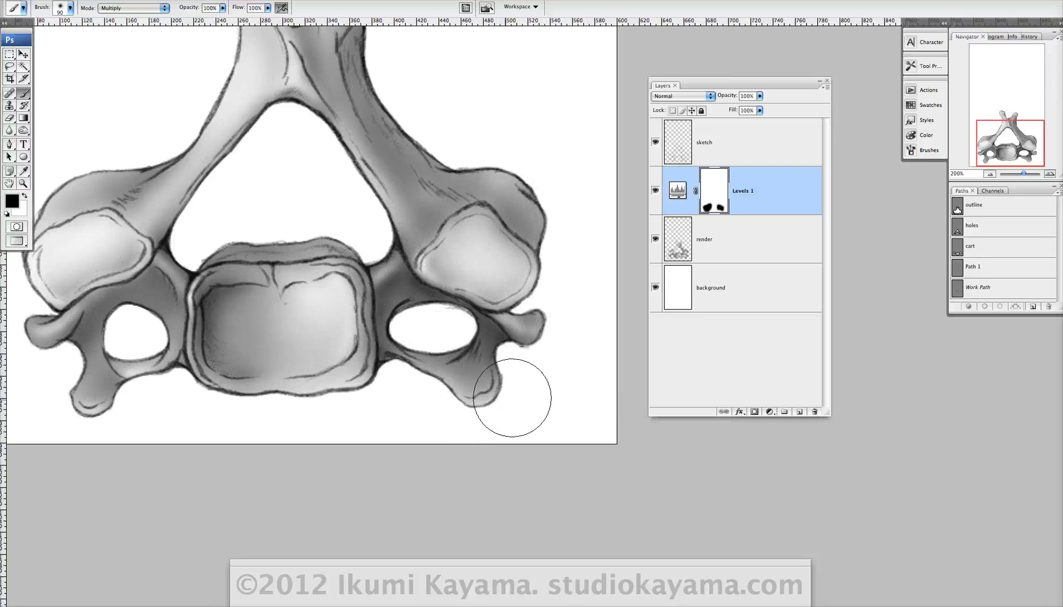